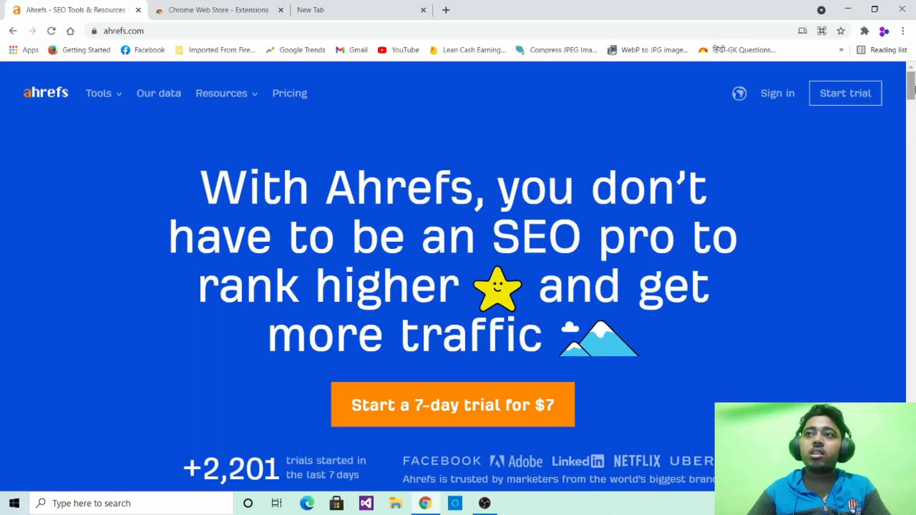
Open the Keyword Difficulty Checker from the free SEO tools listed in the Ahrefs site footer
{"action": "left_click_drag", "start_coordinate": [911, 88], "coordinate": [912, 482]}
{"action": "scroll", "coordinate": [455, 185], "scroll_direction": "up", "scroll_amount": 3}
{"action": "scroll", "coordinate": [453, 185], "scroll_direction": "down", "scroll_amount": 3}
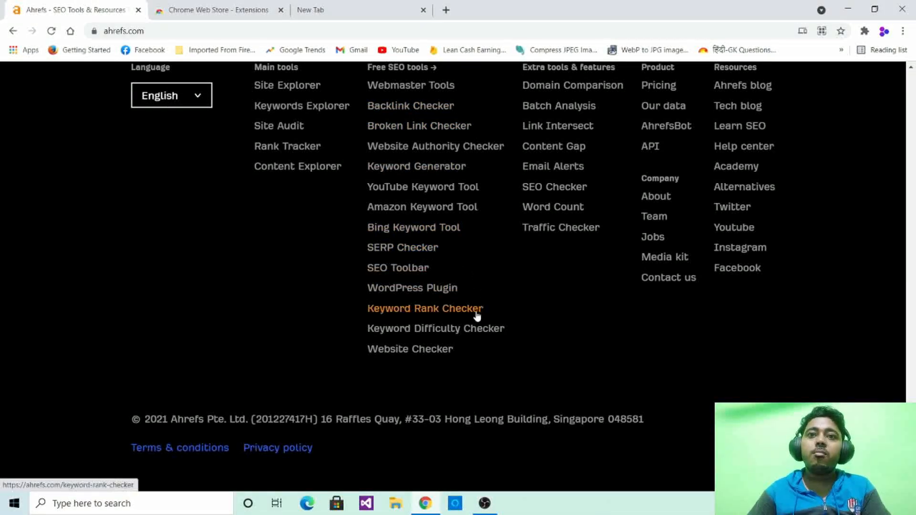
{"action": "scroll", "coordinate": [470, 312], "scroll_direction": "up", "scroll_amount": 1}
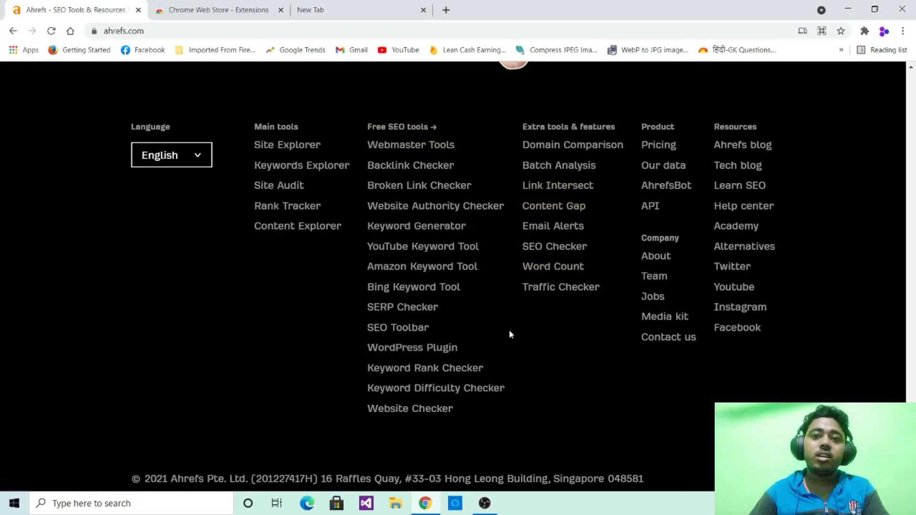
{"action": "scroll", "coordinate": [509, 330], "scroll_direction": "down", "scroll_amount": 2}
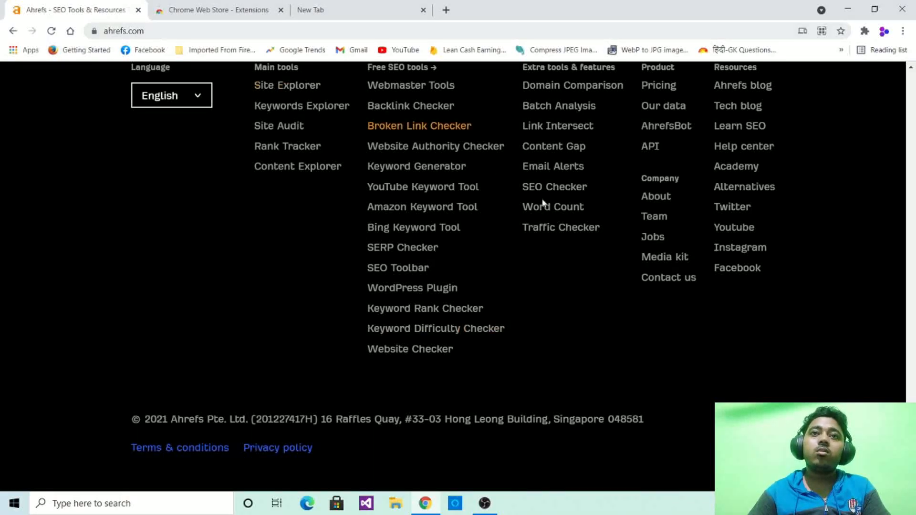
{"action": "scroll", "coordinate": [438, 171], "scroll_direction": "up", "scroll_amount": 3}
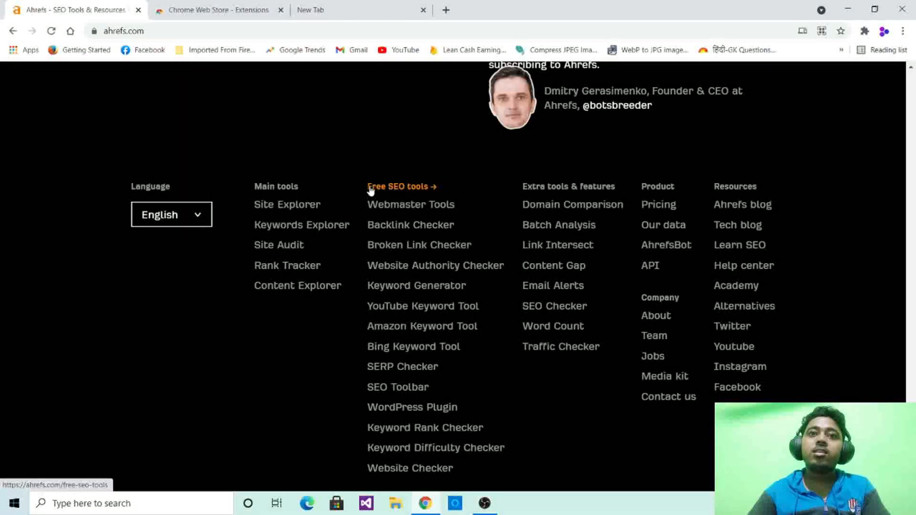
{"action": "scroll", "coordinate": [517, 302], "scroll_direction": "down", "scroll_amount": 3}
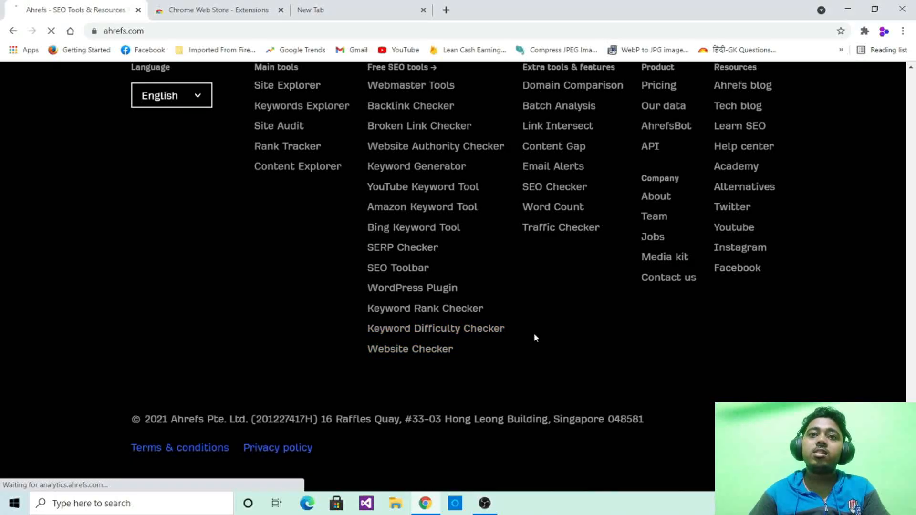
{"action": "left_click", "coordinate": [481, 334]}
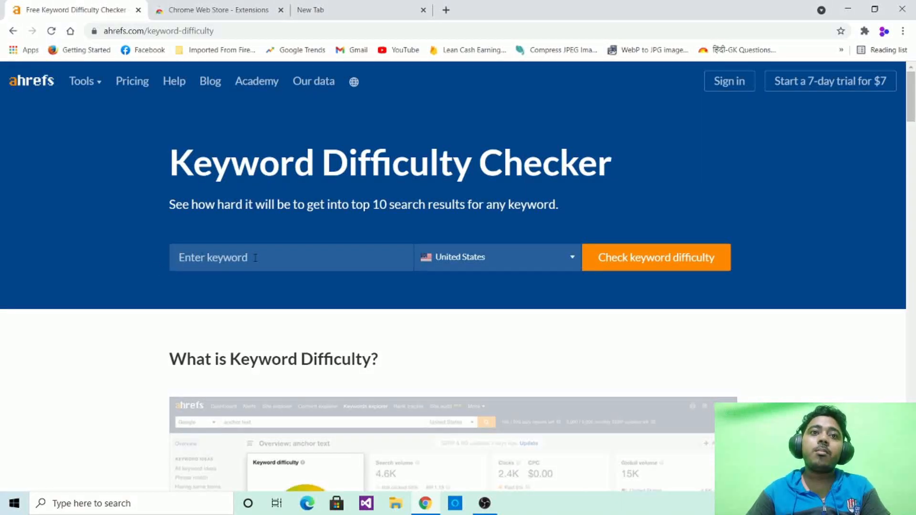
Enter "how to make a cake" as the keyword to check
{"action": "left_click", "coordinate": [313, 266]}
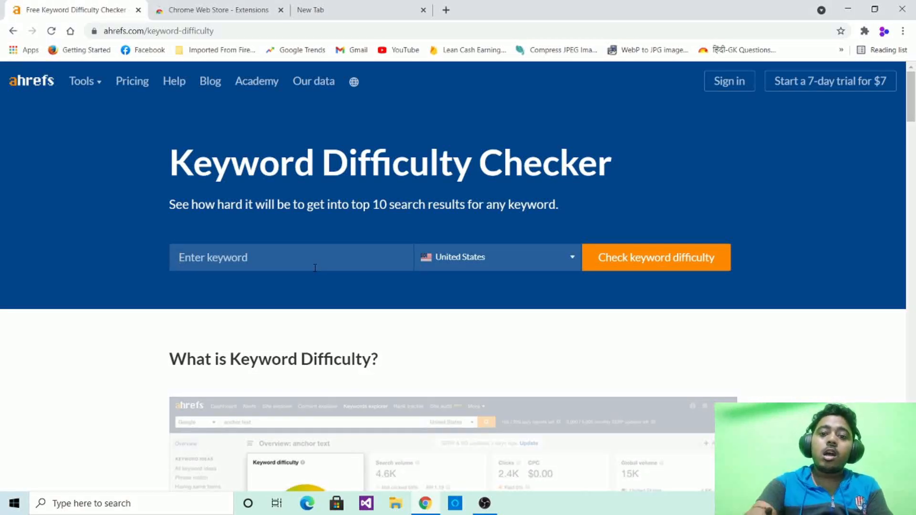
{"action": "type", "text": "how t"}
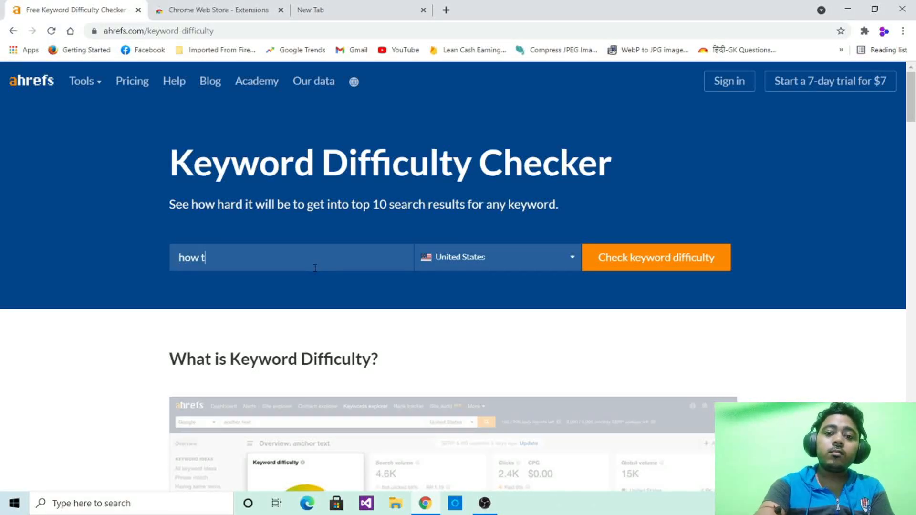
{"action": "type", "text": "o make a cake"}
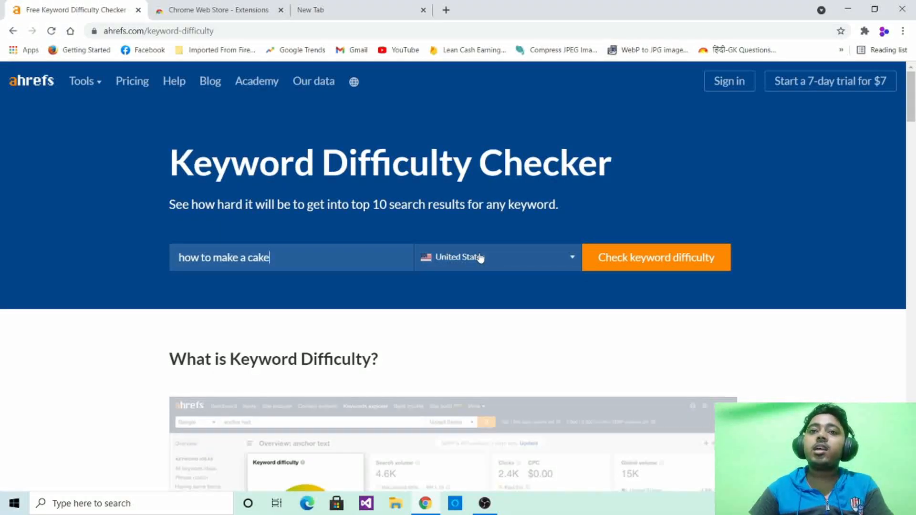
Set the country to India and run the keyword difficulty check, confirming the reCAPTCHA
{"action": "left_click", "coordinate": [522, 256]}
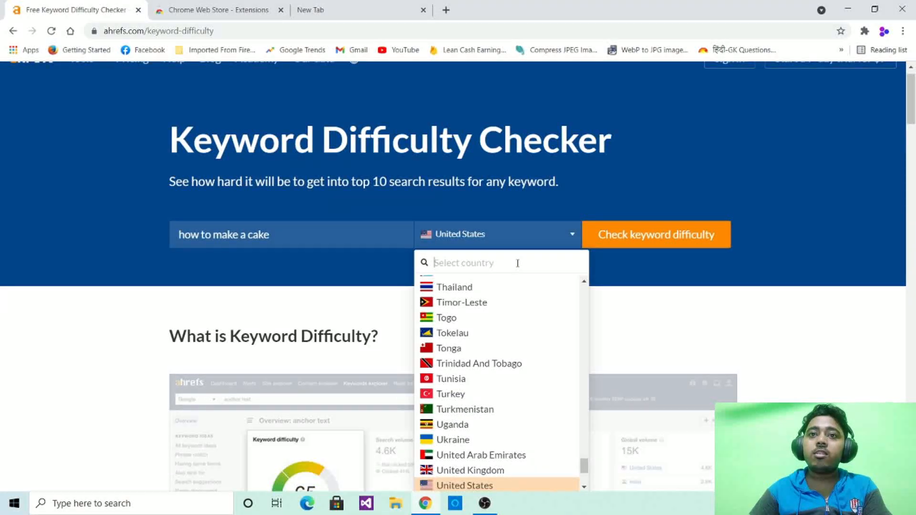
{"action": "type", "text": "in"}
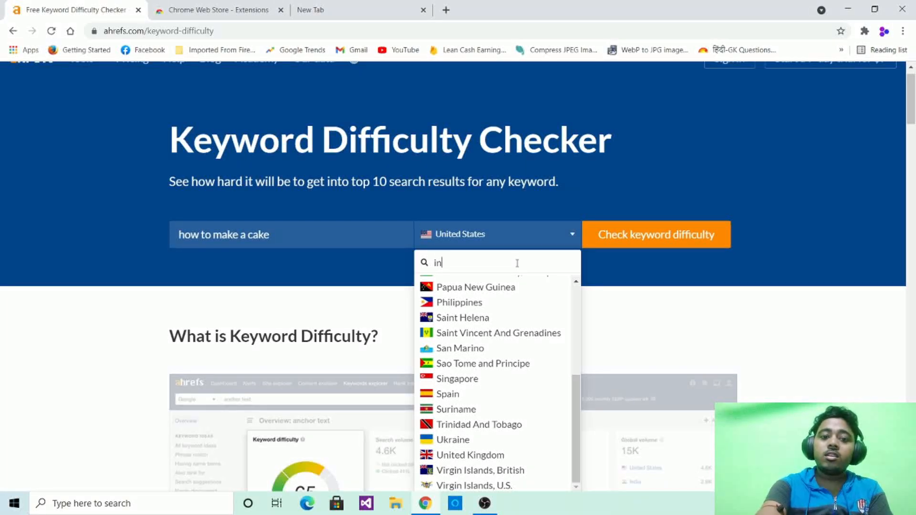
{"action": "type", "text": "dia"}
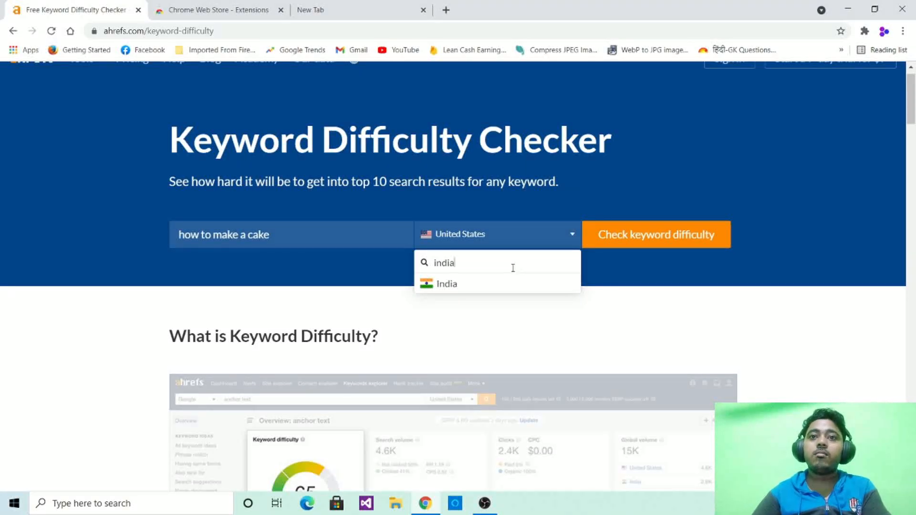
{"action": "left_click", "coordinate": [414, 291]}
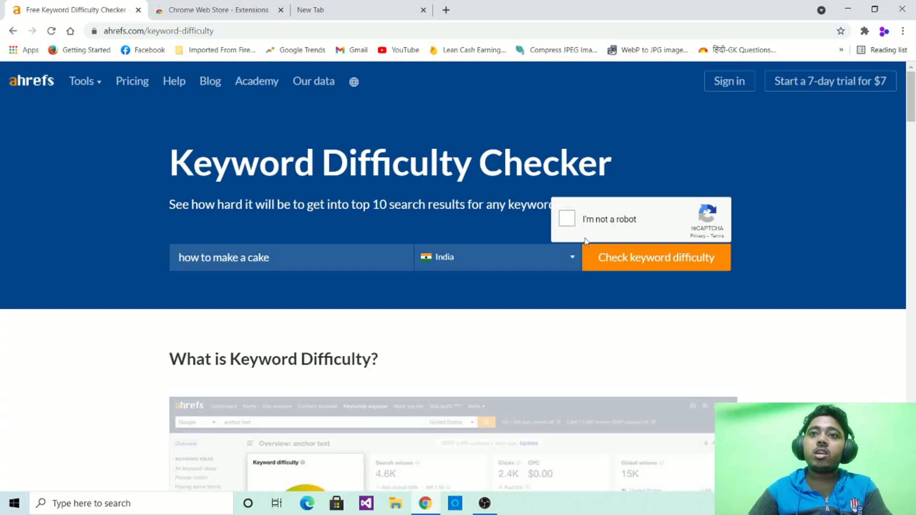
{"action": "left_click", "coordinate": [567, 218]}
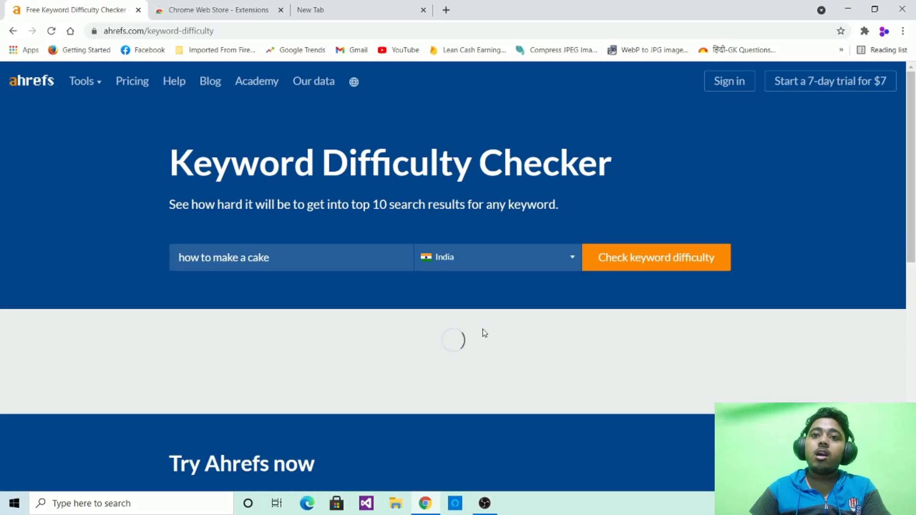
Examine the difficulty score and the SERP overview for "how to make a cake", including backlinks, domains and traffic of the ranking pages
{"action": "scroll", "coordinate": [487, 333], "scroll_direction": "down", "scroll_amount": 2}
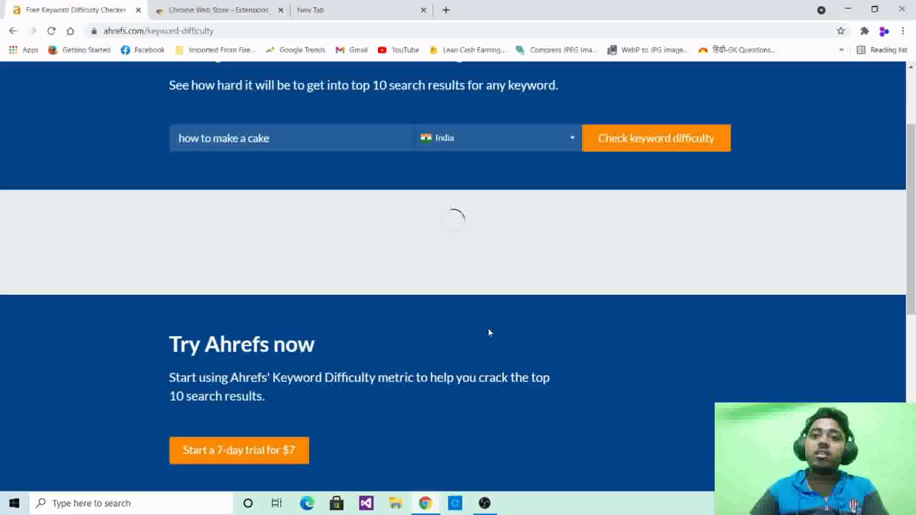
{"action": "scroll", "coordinate": [491, 329], "scroll_direction": "up", "scroll_amount": 2}
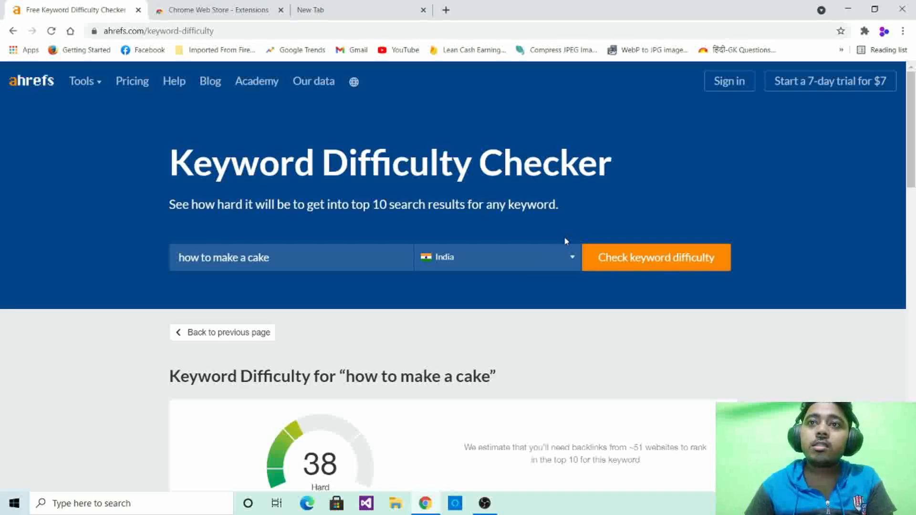
{"action": "scroll", "coordinate": [632, 270], "scroll_direction": "down", "scroll_amount": 1}
{"action": "scroll", "coordinate": [632, 269], "scroll_direction": "down", "scroll_amount": 5}
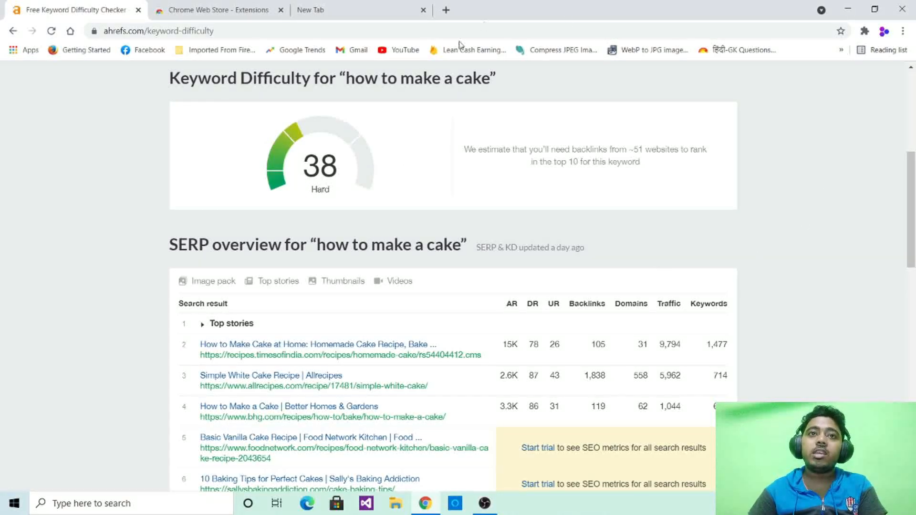
{"action": "left_click_drag", "start_coordinate": [302, 183], "coordinate": [363, 189]}
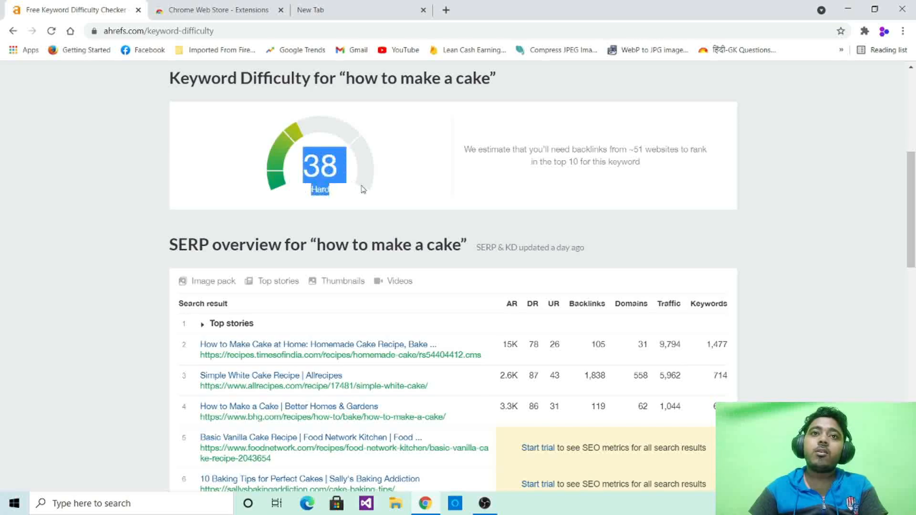
{"action": "left_click", "coordinate": [607, 174]}
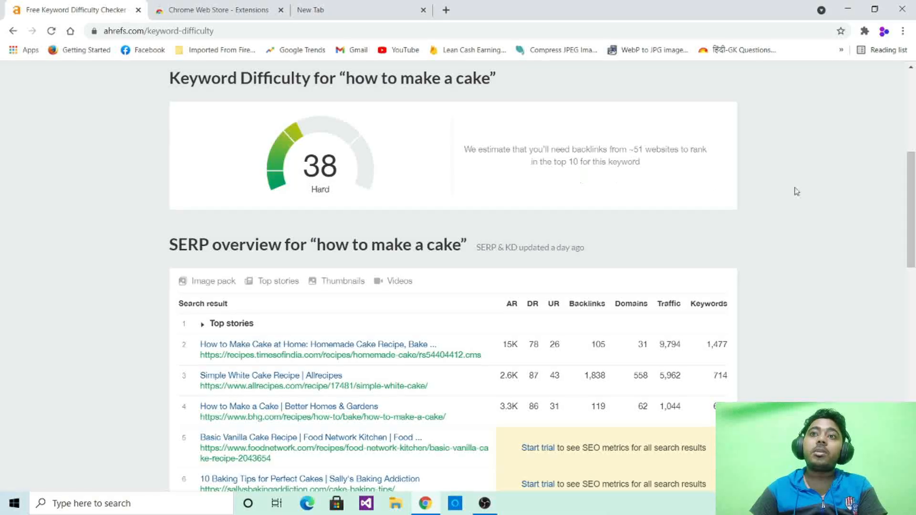
{"action": "scroll", "coordinate": [590, 230], "scroll_direction": "down", "scroll_amount": 4}
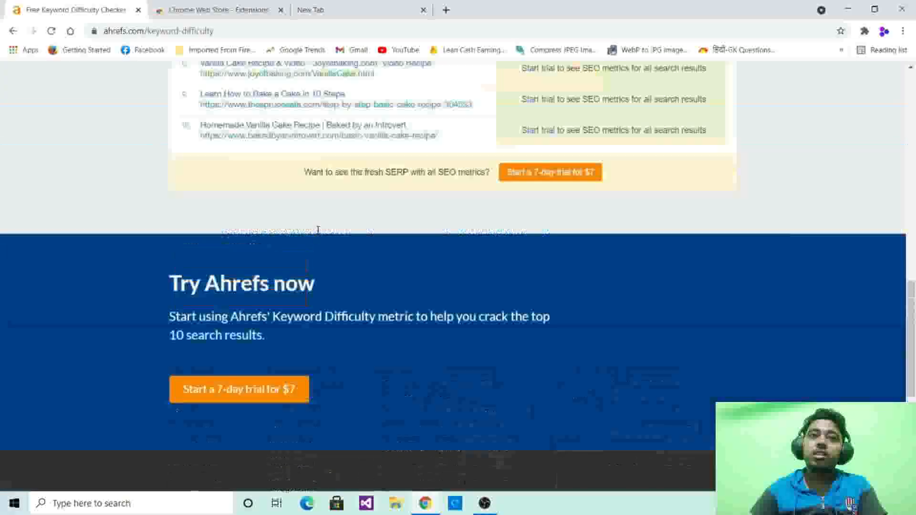
{"action": "scroll", "coordinate": [362, 144], "scroll_direction": "up", "scroll_amount": 8}
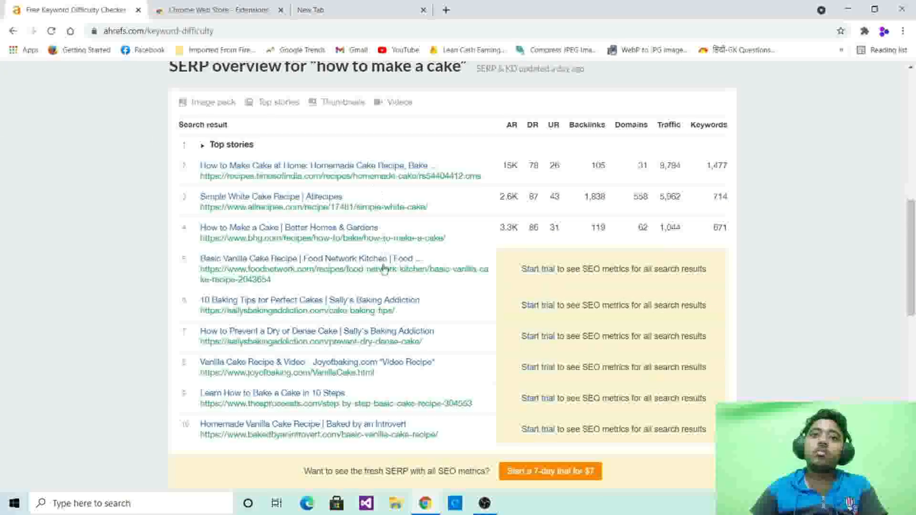
{"action": "scroll", "coordinate": [403, 327], "scroll_direction": "down", "scroll_amount": 3}
{"action": "scroll", "coordinate": [420, 271], "scroll_direction": "up", "scroll_amount": 3}
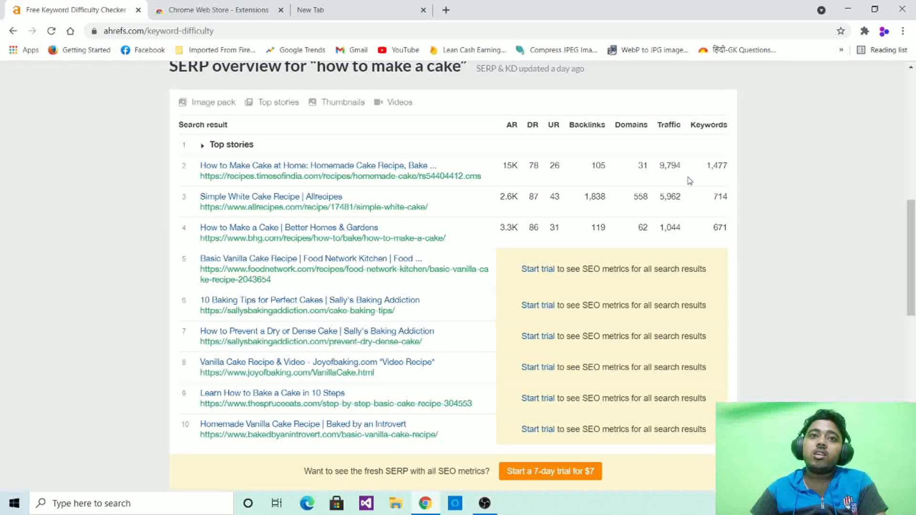
{"action": "scroll", "coordinate": [688, 180], "scroll_direction": "up", "scroll_amount": 7}
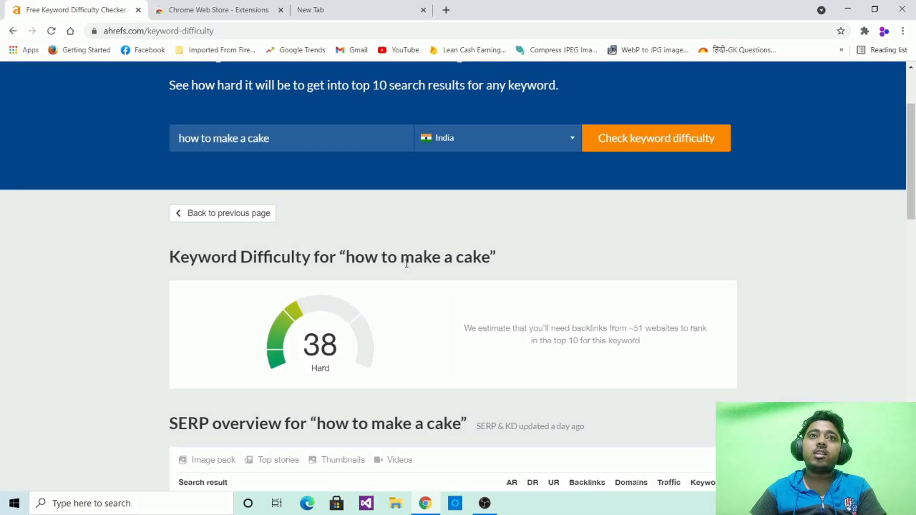
Switch to the already open Chrome Web Store extensions page and look over it
{"action": "left_click", "coordinate": [194, 6]}
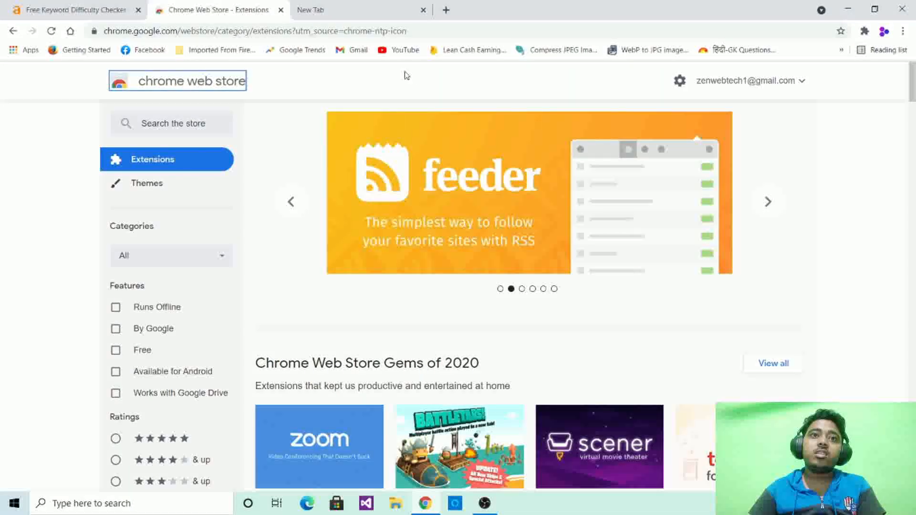
{"action": "left_click", "coordinate": [334, 87]}
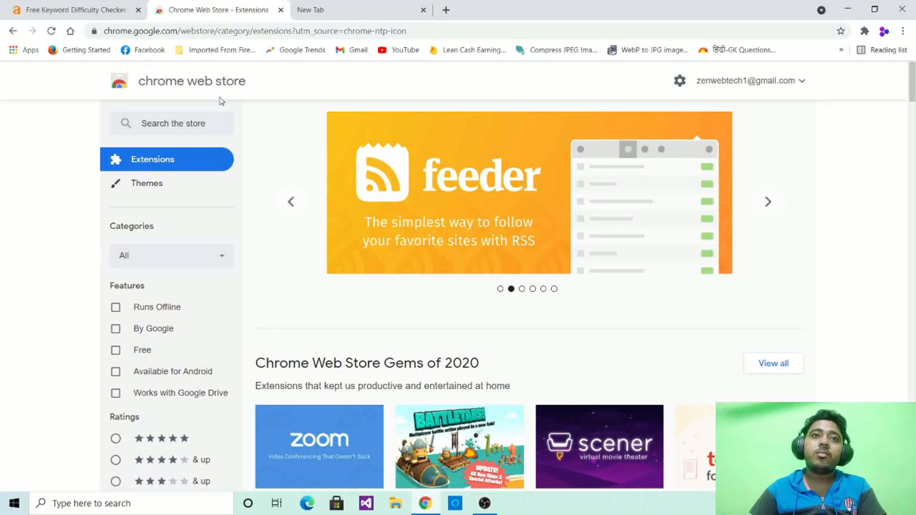
{"action": "scroll", "coordinate": [220, 99], "scroll_direction": "down", "scroll_amount": 3}
{"action": "scroll", "coordinate": [221, 98], "scroll_direction": "up", "scroll_amount": 3}
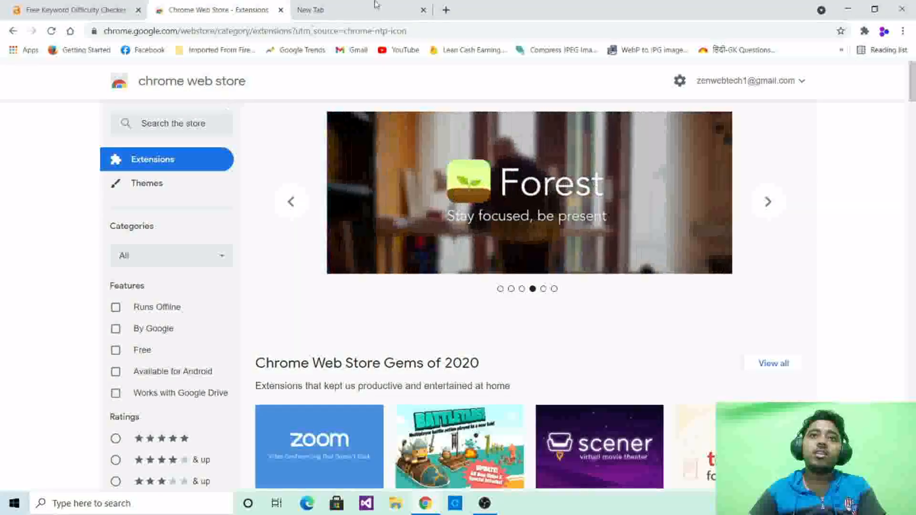
Open the Chrome apps page in the blank tab to find the Web Store shortcut, and close that tab again
{"action": "left_click", "coordinate": [410, 5]}
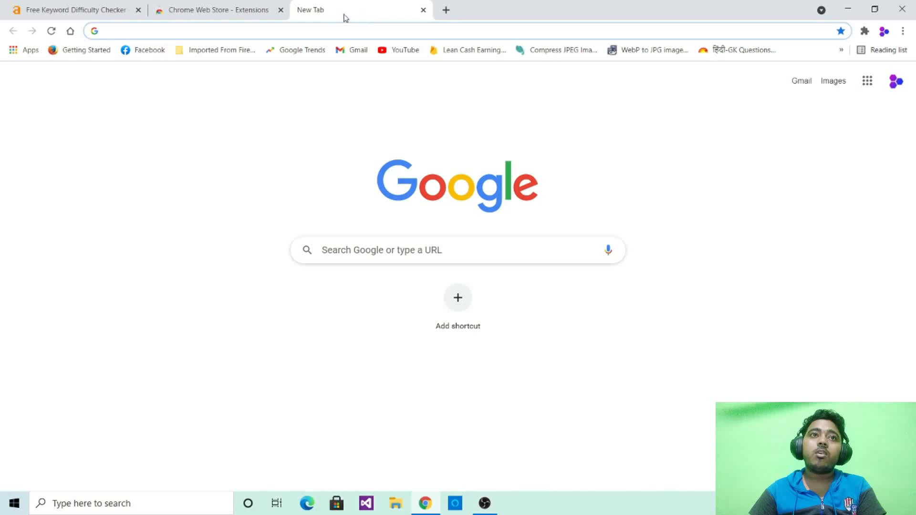
{"action": "left_click", "coordinate": [20, 58]}
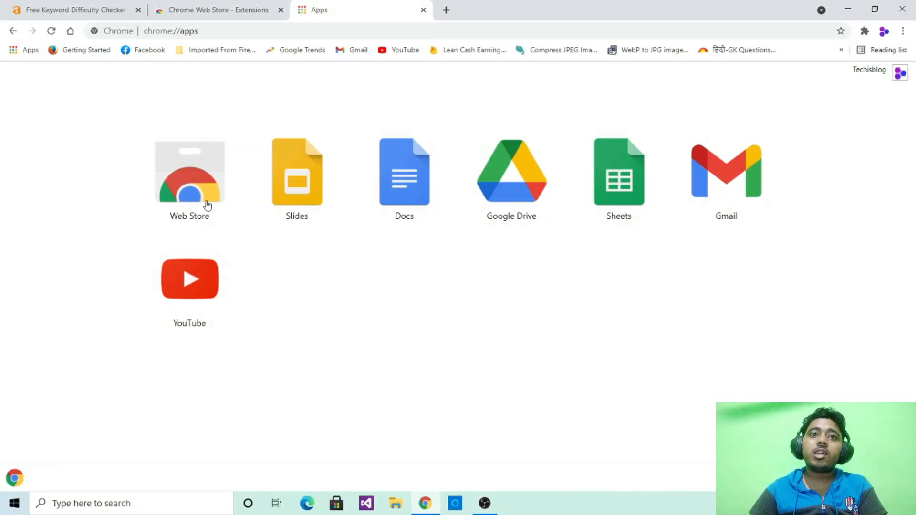
{"action": "left_click", "coordinate": [219, 10]}
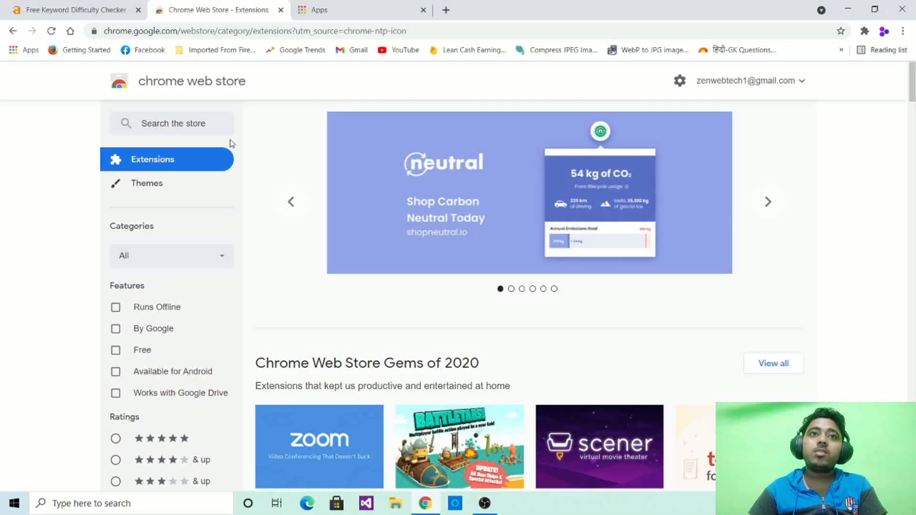
{"action": "left_click", "coordinate": [423, 10]}
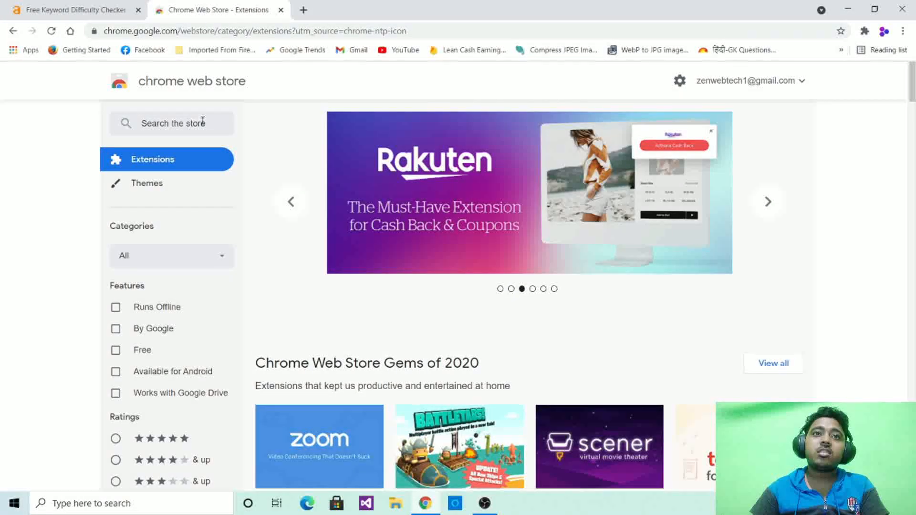
Search the Chrome Web Store for "whatsmyserp" and open the Whatsmyserp extension's detail page
{"action": "left_click", "coordinate": [195, 127]}
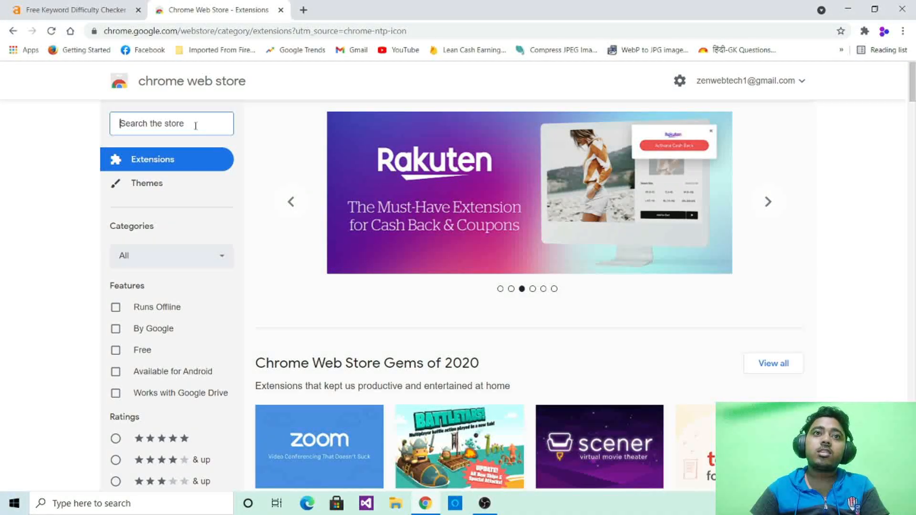
{"action": "type", "text": "w"}
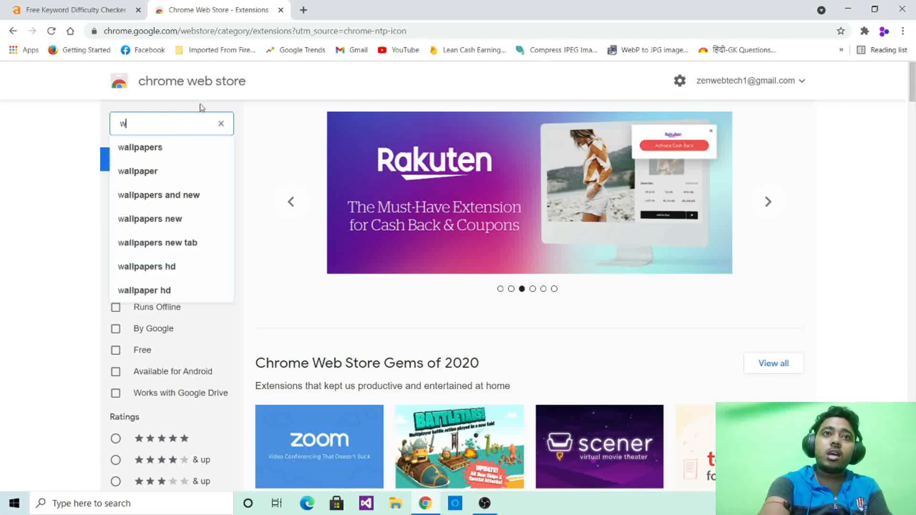
{"action": "type", "text": "hats"}
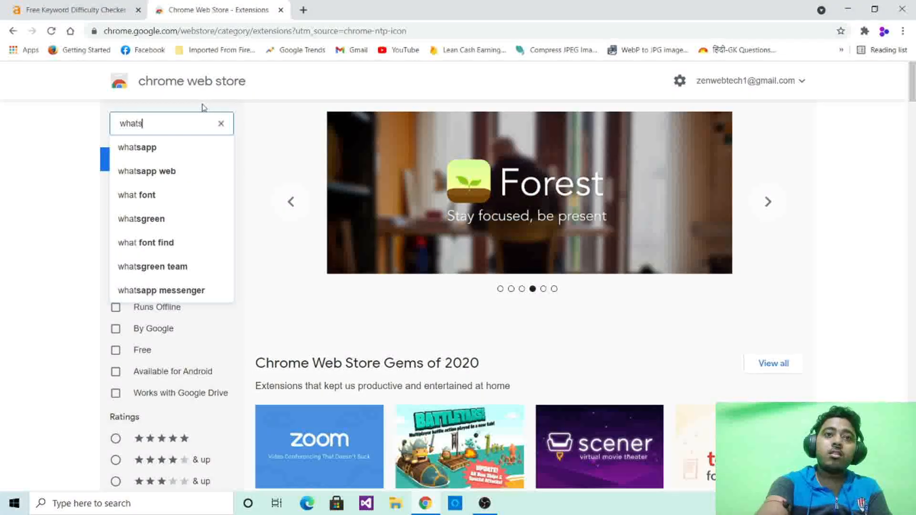
{"action": "type", "text": "my"}
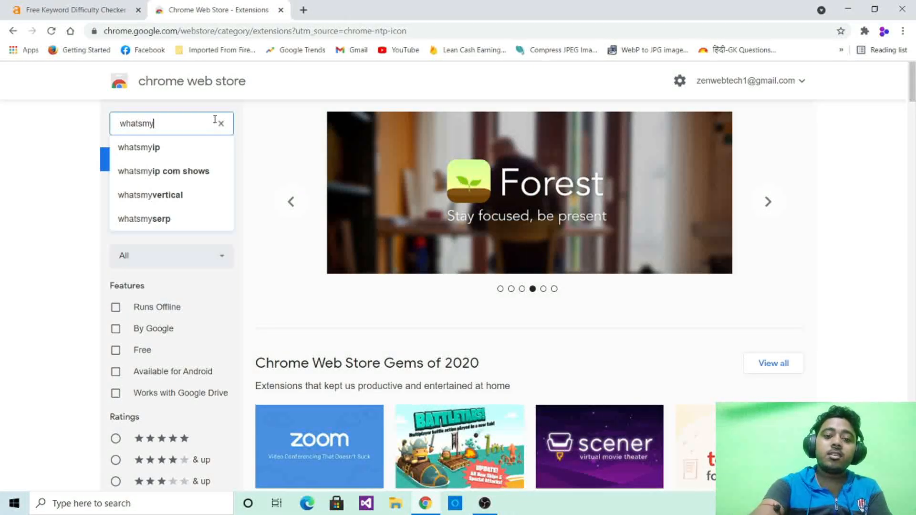
{"action": "type", "text": "serp"}
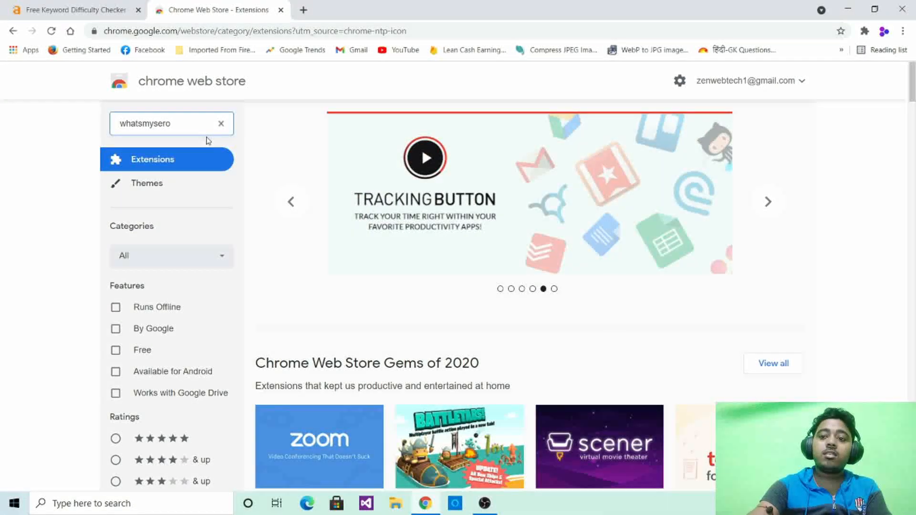
{"action": "key", "text": "BackSpace"}
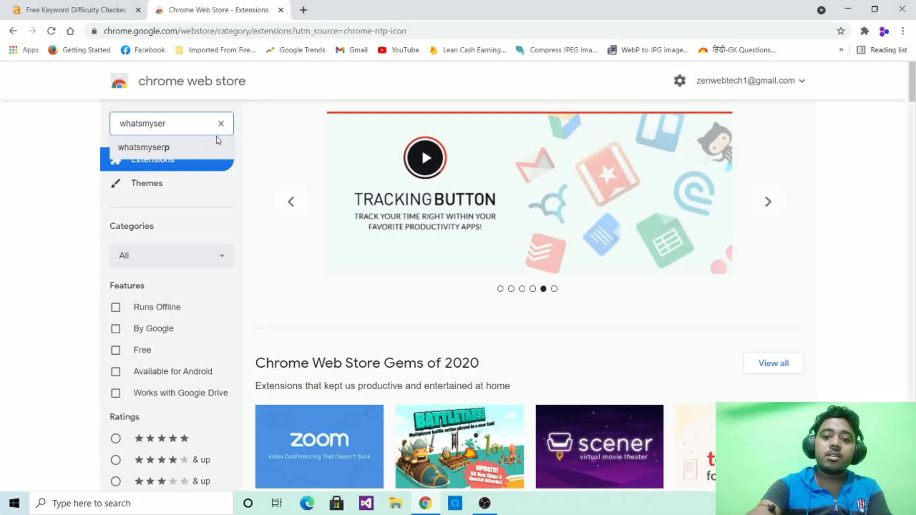
{"action": "key", "text": "Return"}
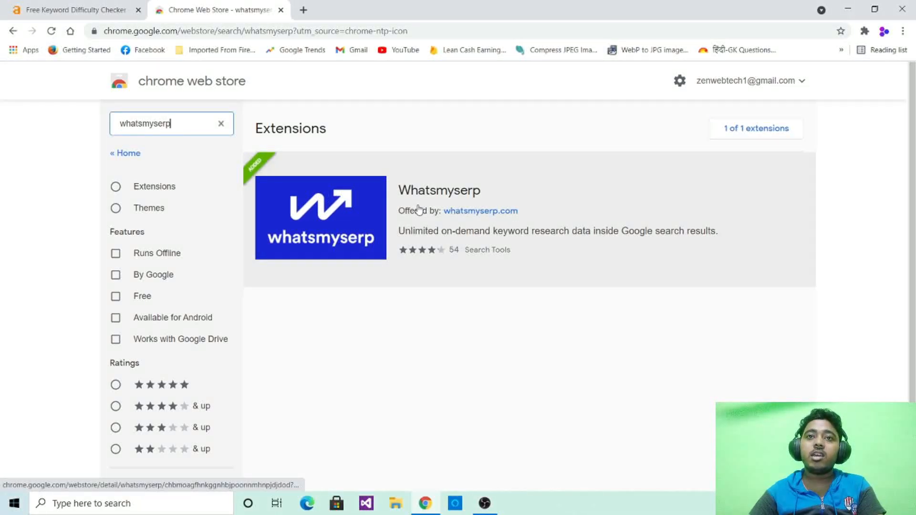
{"action": "left_click", "coordinate": [364, 217]}
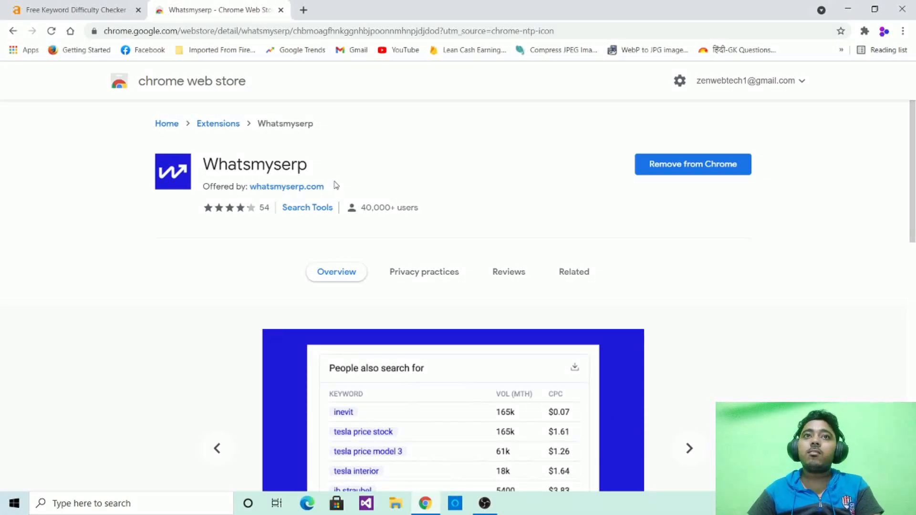
Run a Google search for "how to make a cake" in a new tab
{"action": "left_click", "coordinate": [304, 11]}
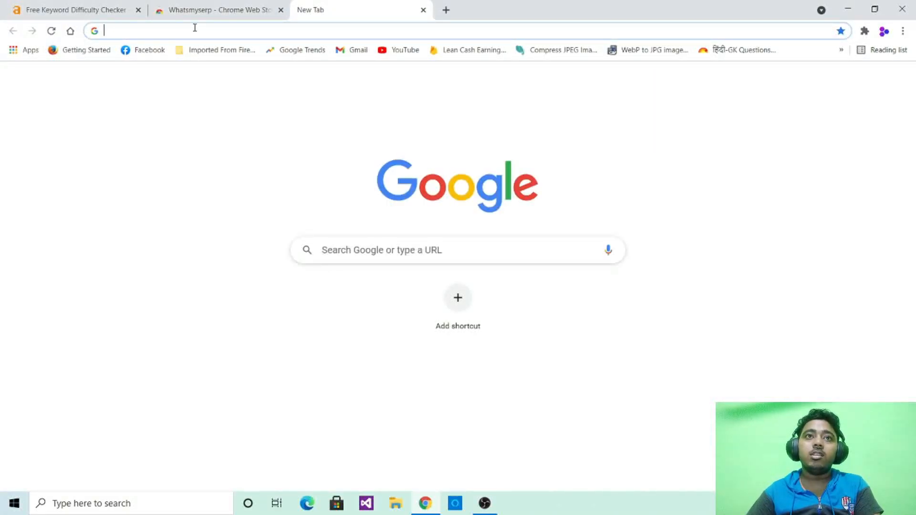
{"action": "left_click", "coordinate": [385, 36]}
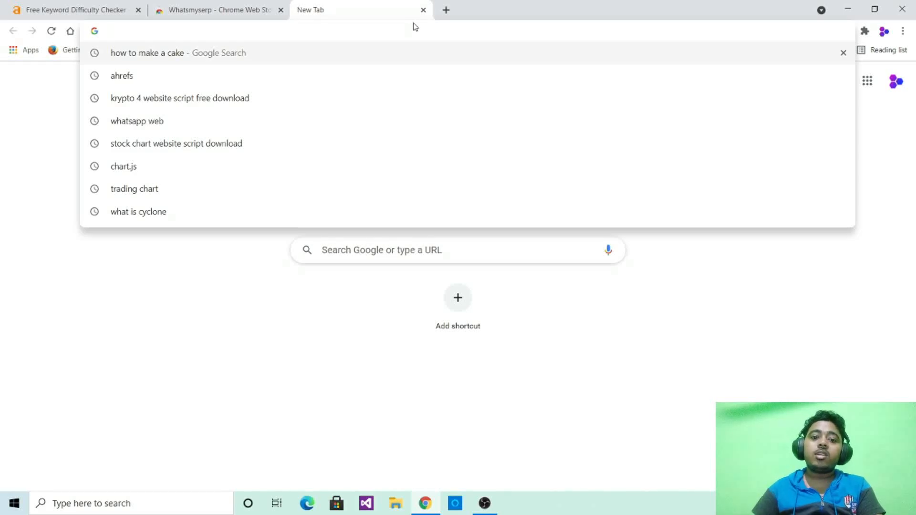
{"action": "type", "text": "how"}
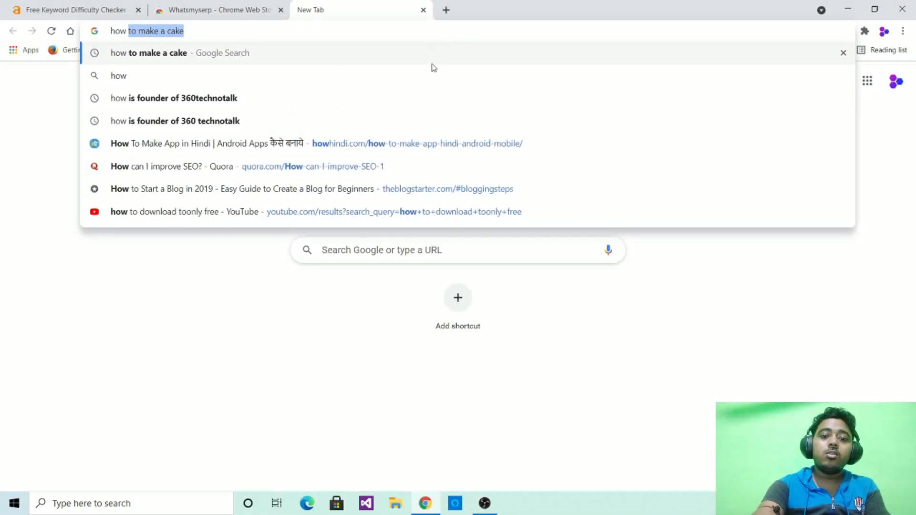
{"action": "type", "text": " to m"}
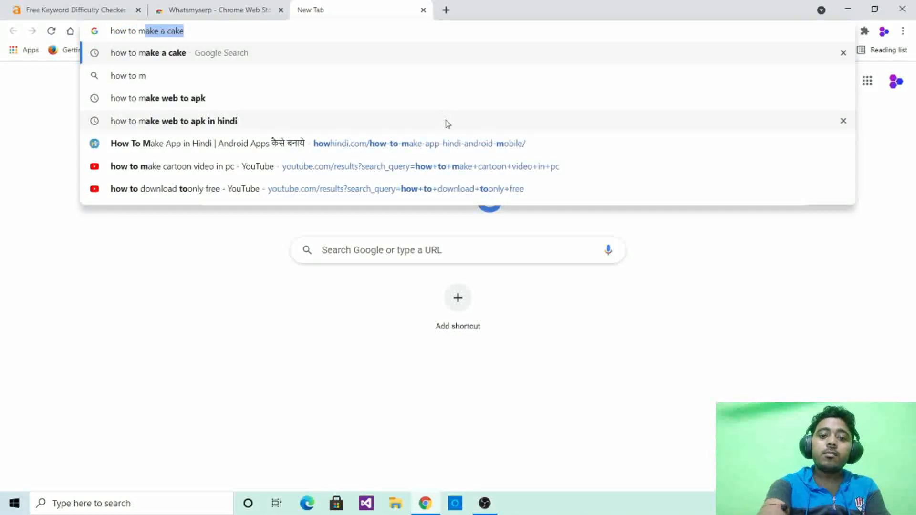
{"action": "type", "text": "ake a "}
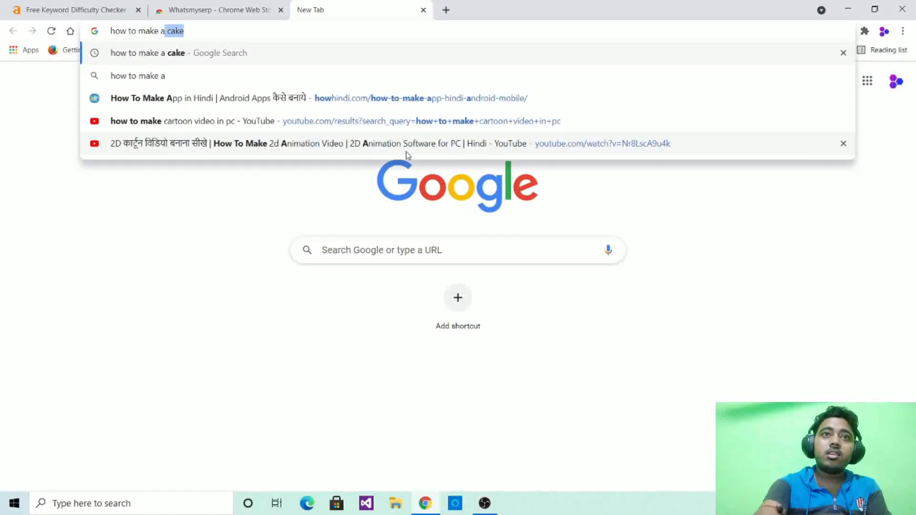
{"action": "type", "text": "cake"}
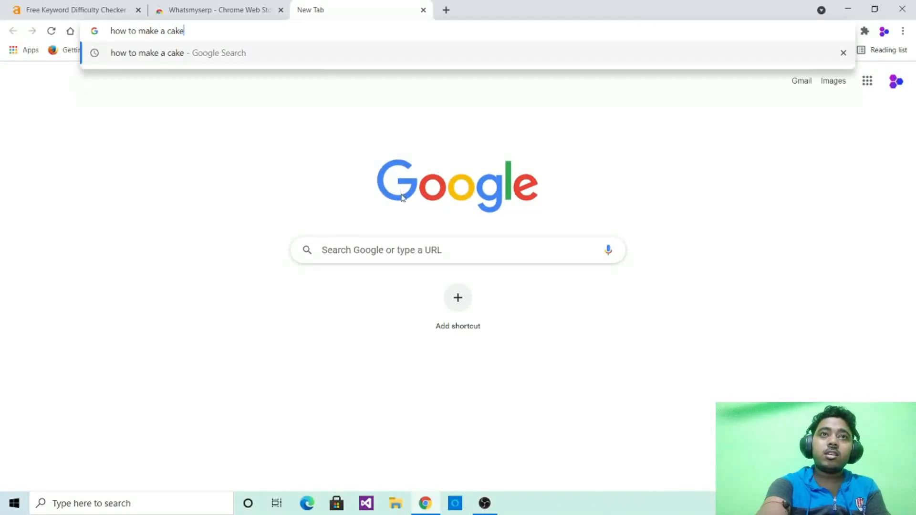
{"action": "key", "text": "Return"}
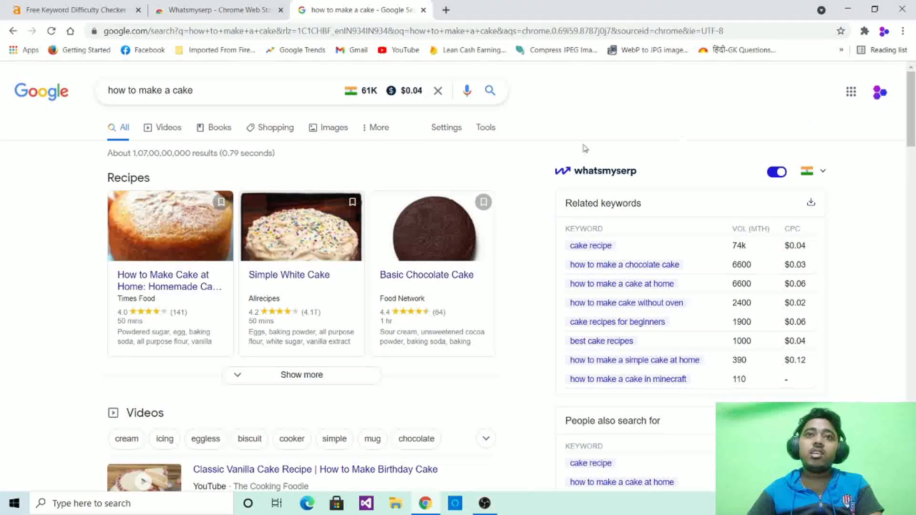
Examine the Whatsmyserp country choices, the query's search volume and CPC, and the "Related keywords" and "People also search for" tables
{"action": "left_click", "coordinate": [823, 178]}
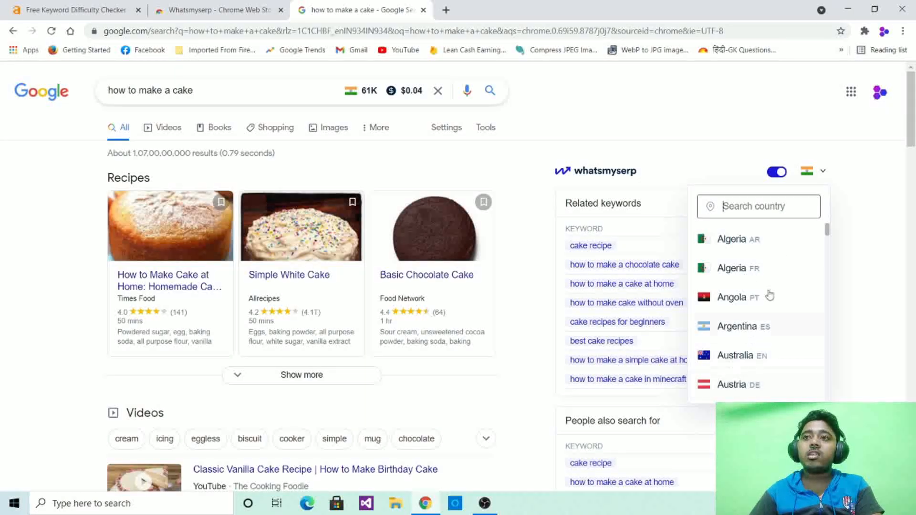
{"action": "left_click", "coordinate": [866, 176]}
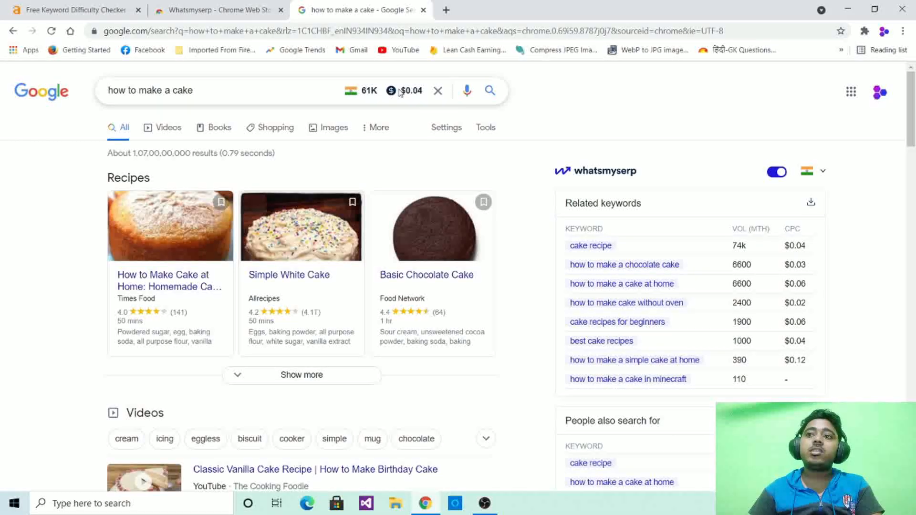
{"action": "scroll", "coordinate": [854, 107], "scroll_direction": "down", "scroll_amount": 2}
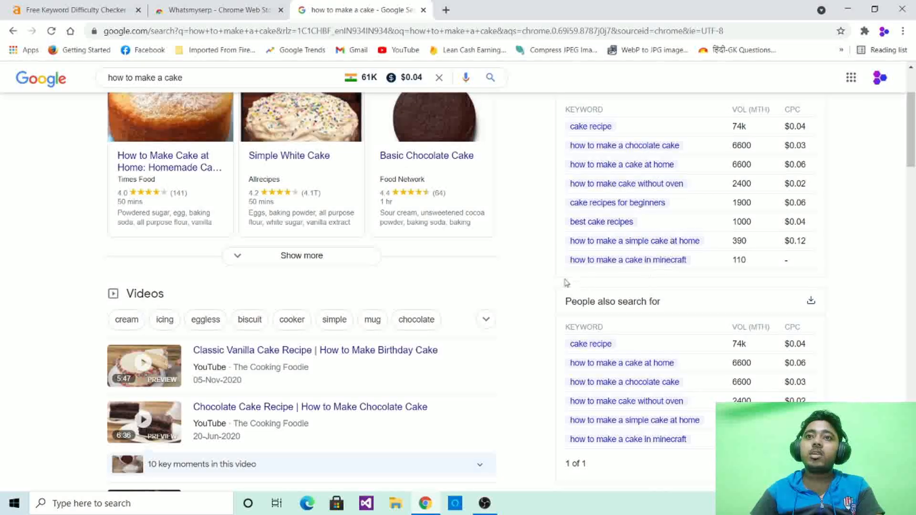
{"action": "scroll", "coordinate": [708, 281], "scroll_direction": "up", "scroll_amount": 3}
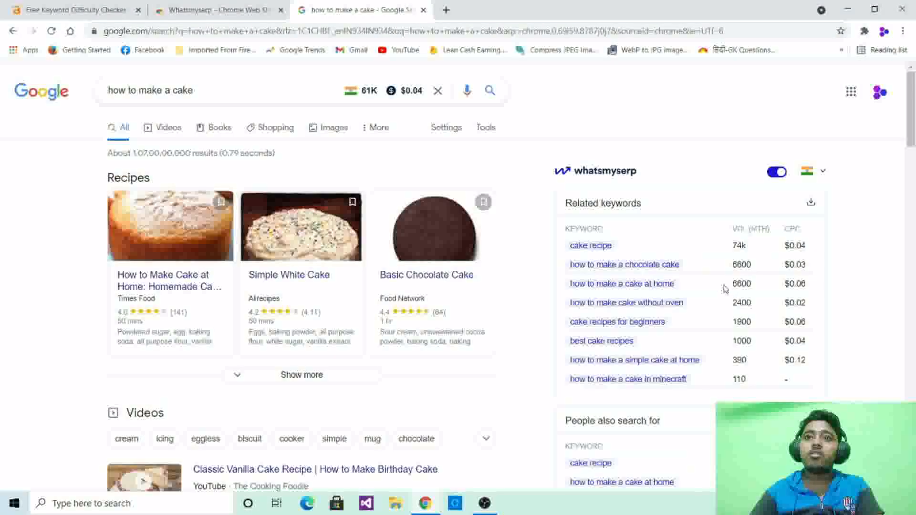
{"action": "scroll", "coordinate": [653, 258], "scroll_direction": "down", "scroll_amount": 6}
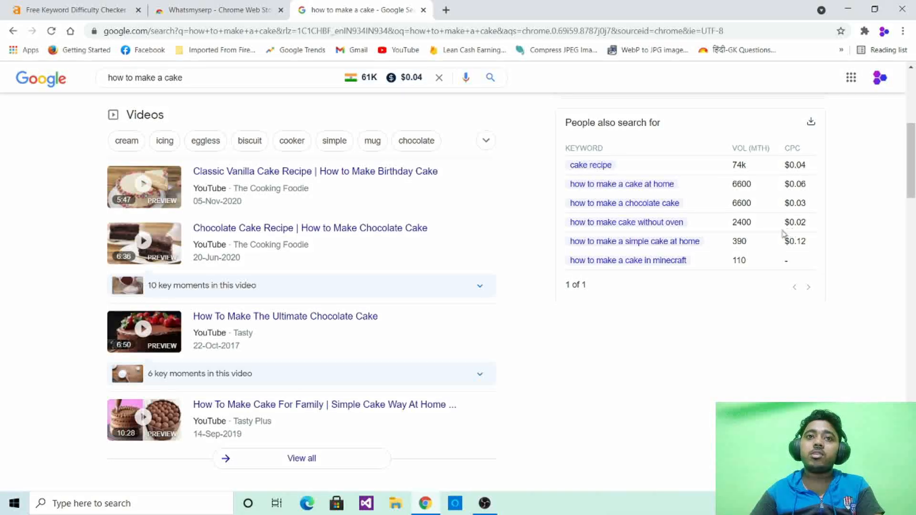
{"action": "scroll", "coordinate": [782, 234], "scroll_direction": "up", "scroll_amount": 6}
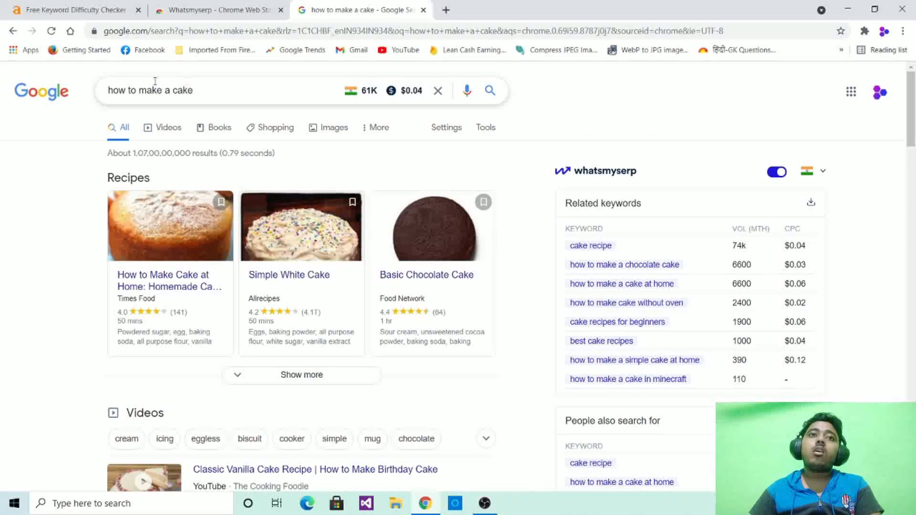
{"action": "left_click_drag", "start_coordinate": [110, 90], "coordinate": [198, 92]}
{"action": "left_click", "coordinate": [196, 91]}
{"action": "left_click", "coordinate": [652, 94]}
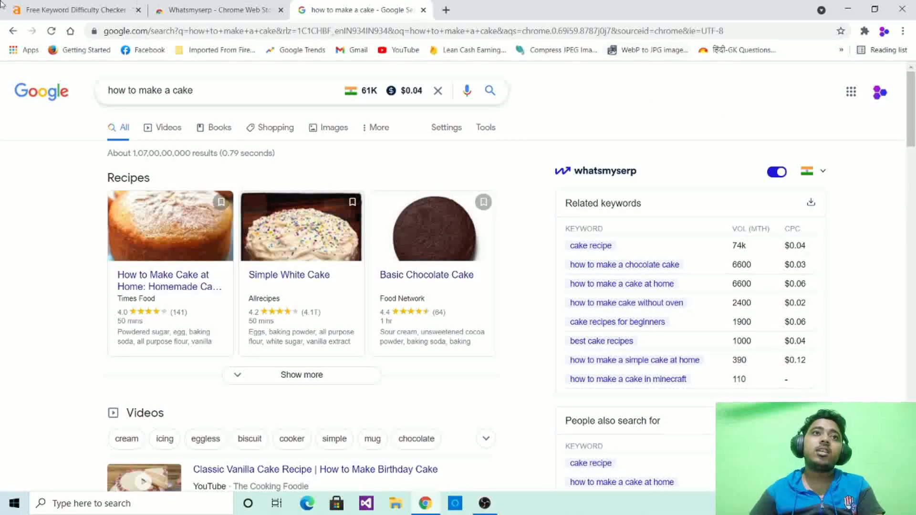
Revisit the Ahrefs keyword difficulty result and the Whatsmyserp store page, and return to the Google results for "how to make a cake"
{"action": "left_click", "coordinate": [76, 10]}
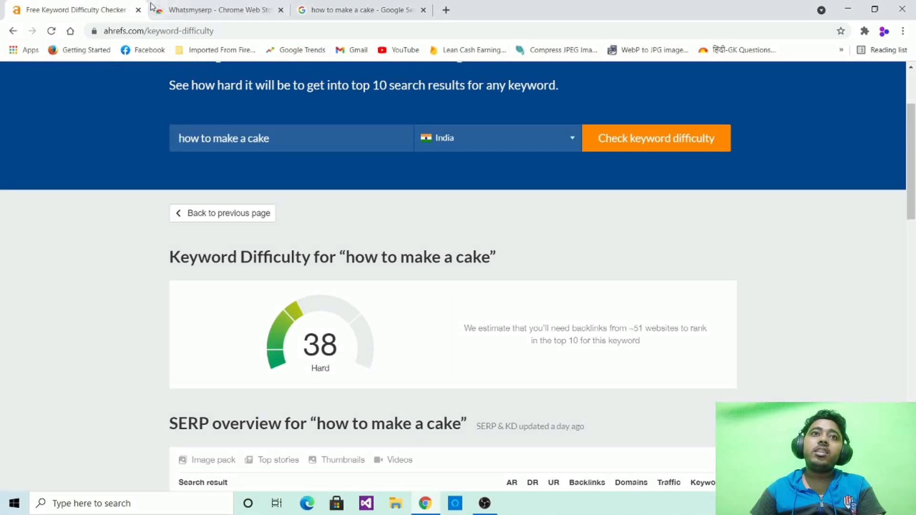
{"action": "left_click", "coordinate": [283, 5]}
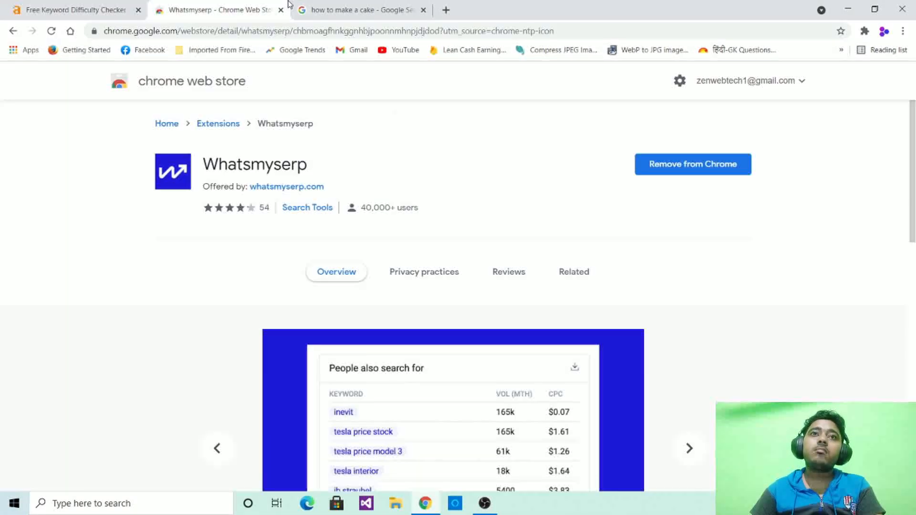
{"action": "left_click", "coordinate": [402, 5]}
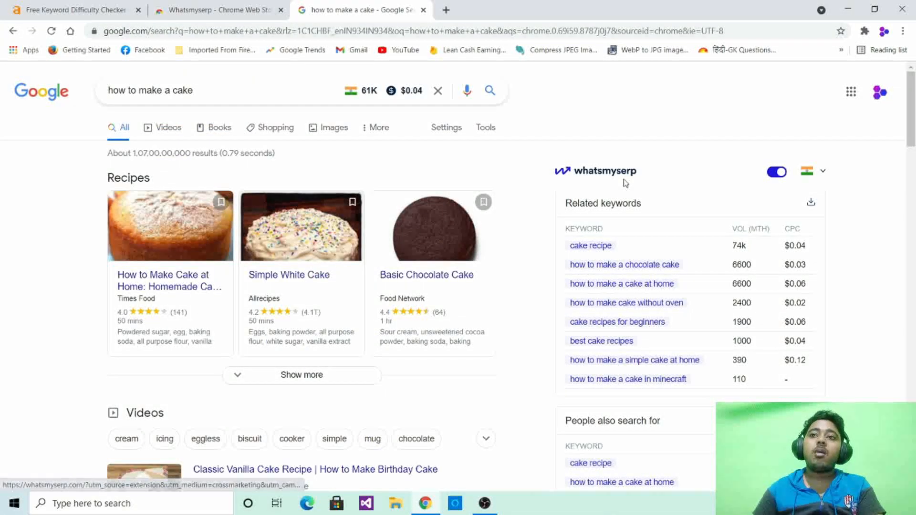